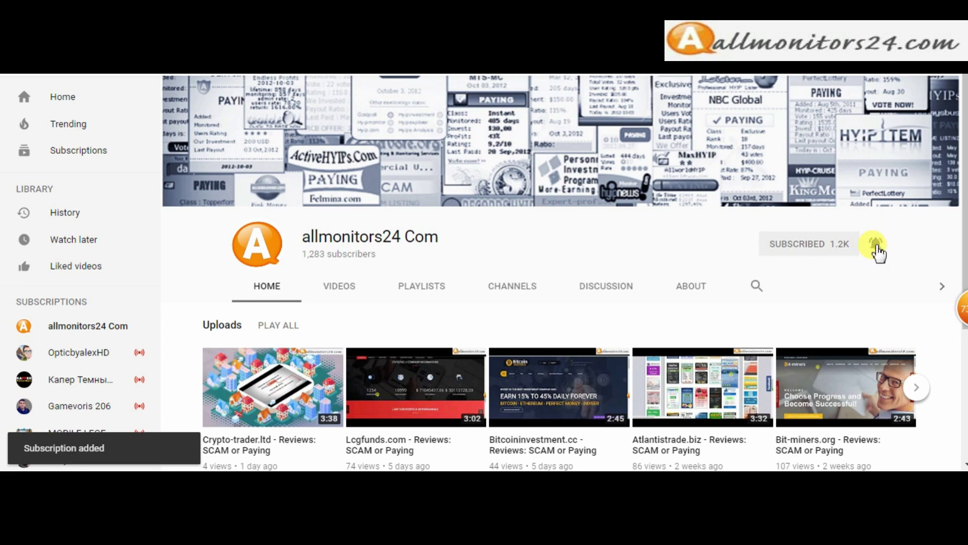
Turn on all notifications for the subscribed allmonitors24 Com YouTube channel
left_click(876, 243)
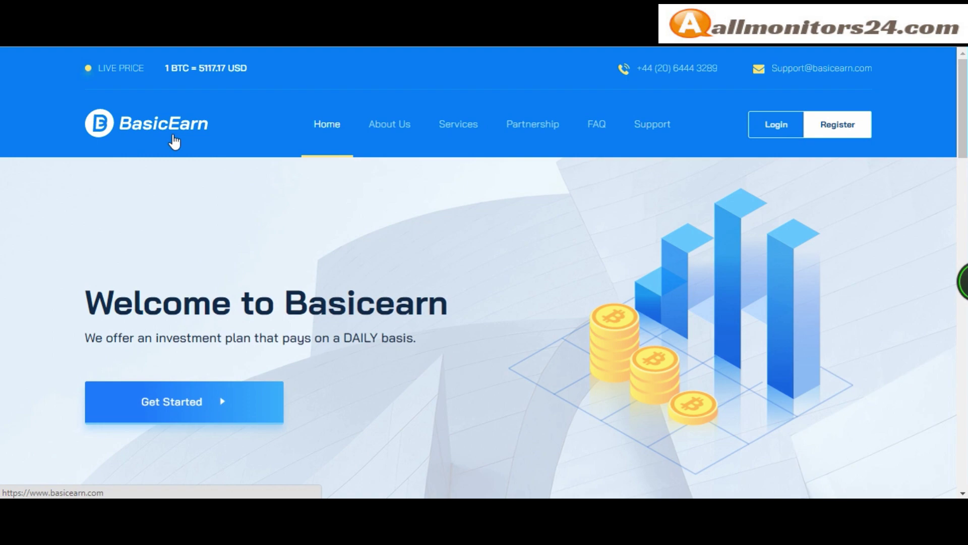
scroll(341, 220, "down", 10)
scroll(341, 219, "down", 10)
scroll(346, 210, "down", 10)
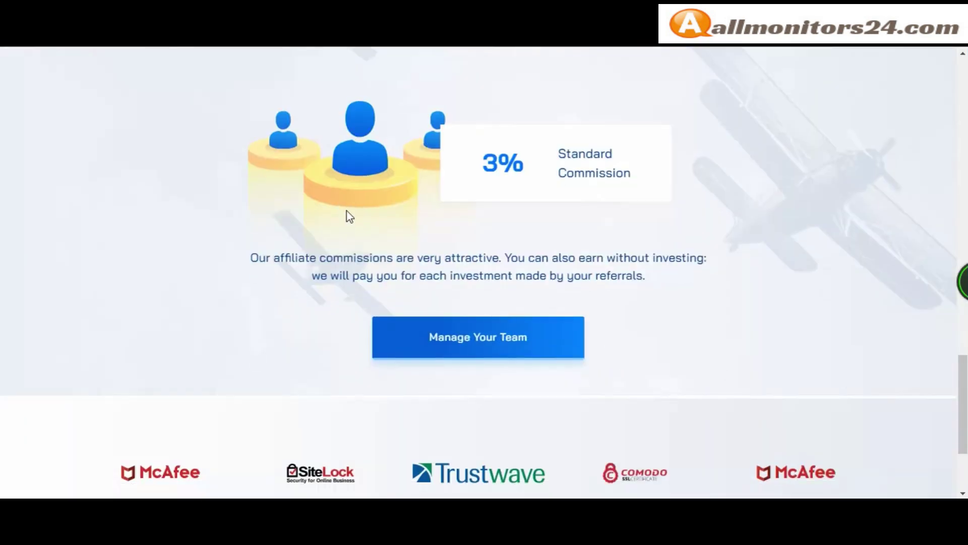
scroll(347, 211, "down", 5)
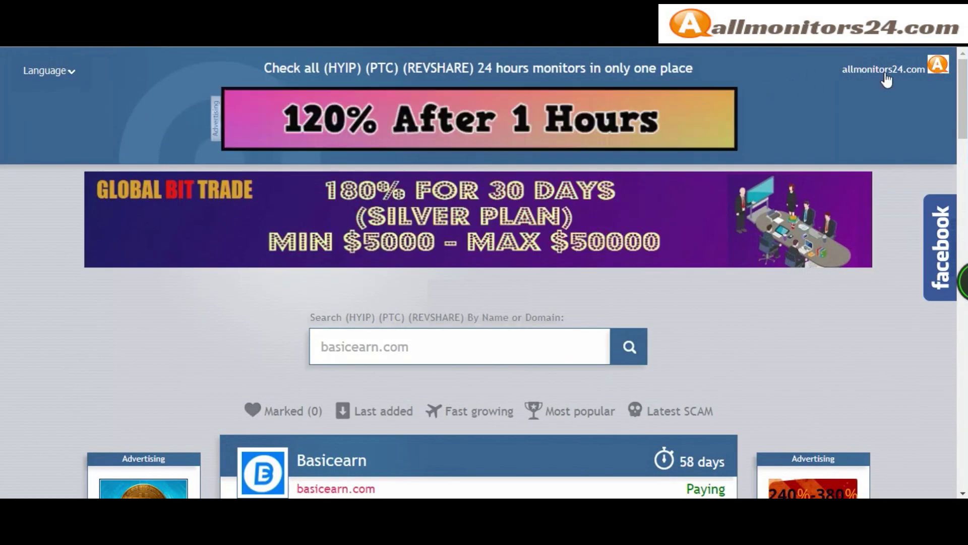
scroll(919, 79, "down", 1)
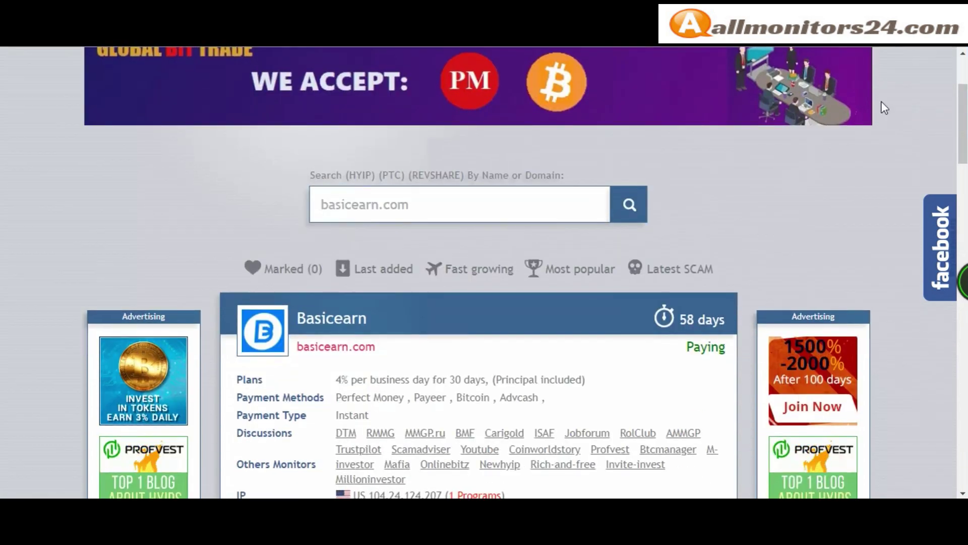
scroll(891, 79, "up", 2)
scroll(865, 131, "down", 3)
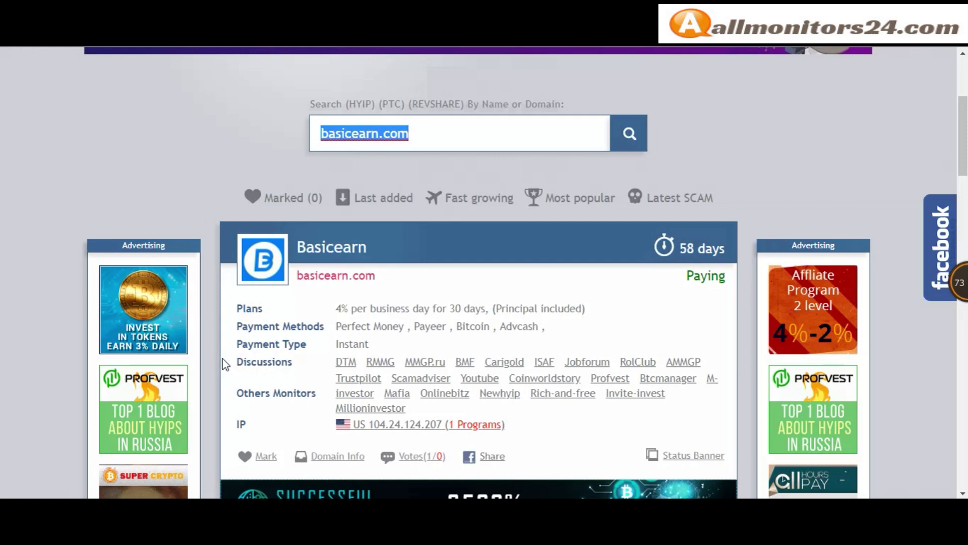
scroll(346, 350, "down", 2)
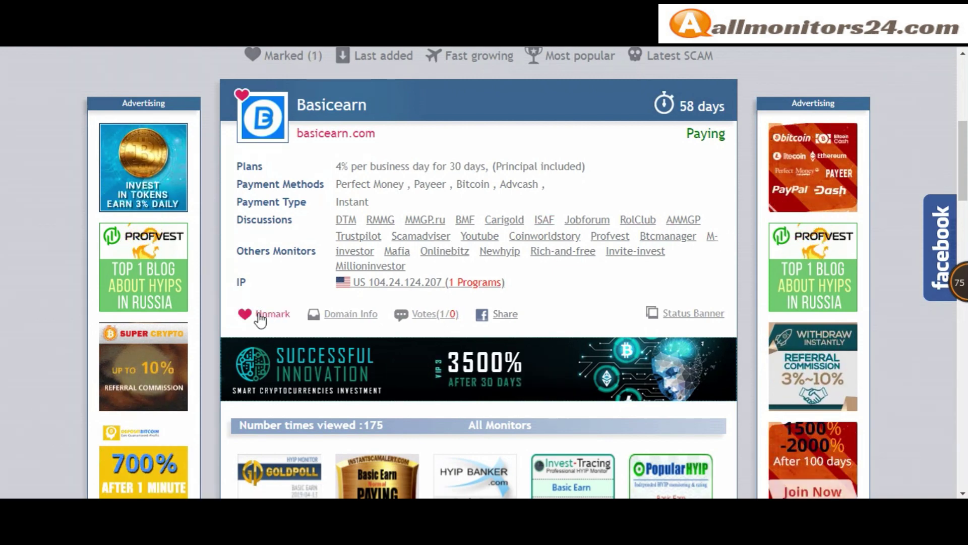
scroll(259, 318, "up", 2)
scroll(286, 237, "down", 2)
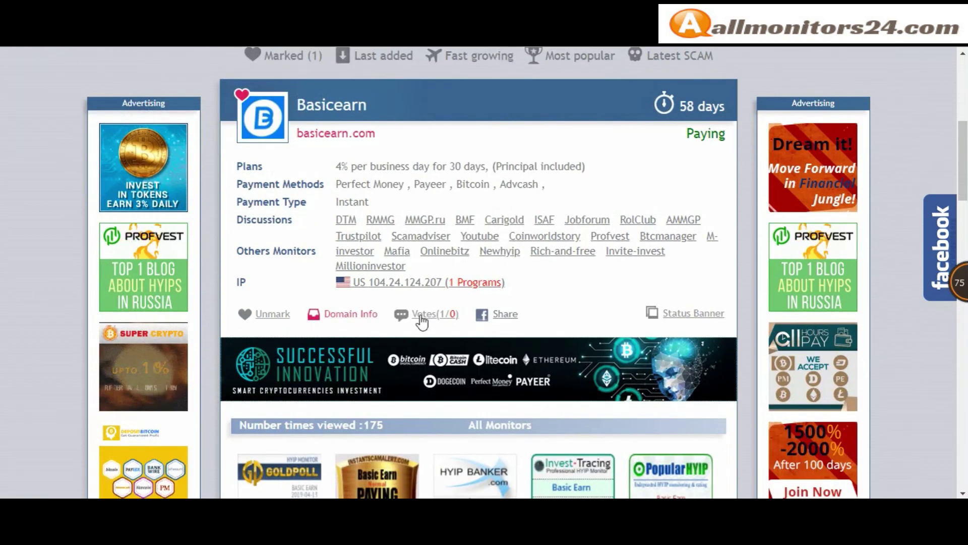
Open Basicearn's Votes (1/0) feedback and place the cursor in the Add a comment box
left_click(426, 314)
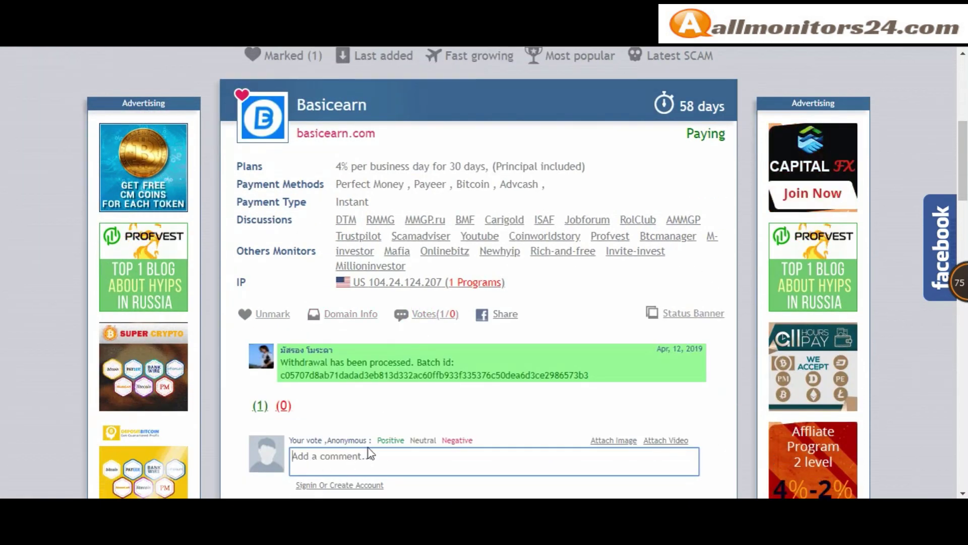
scroll(463, 445, "down", 2)
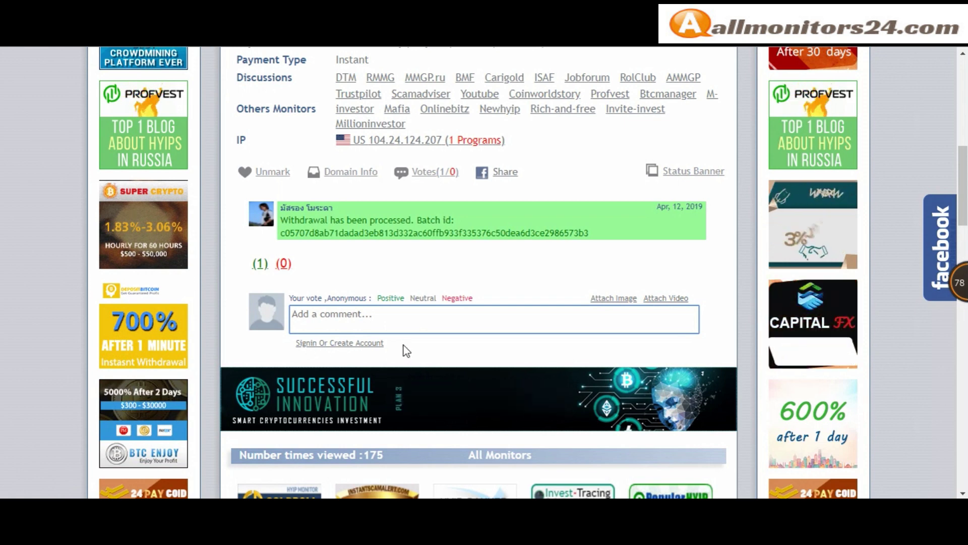
left_click(373, 324)
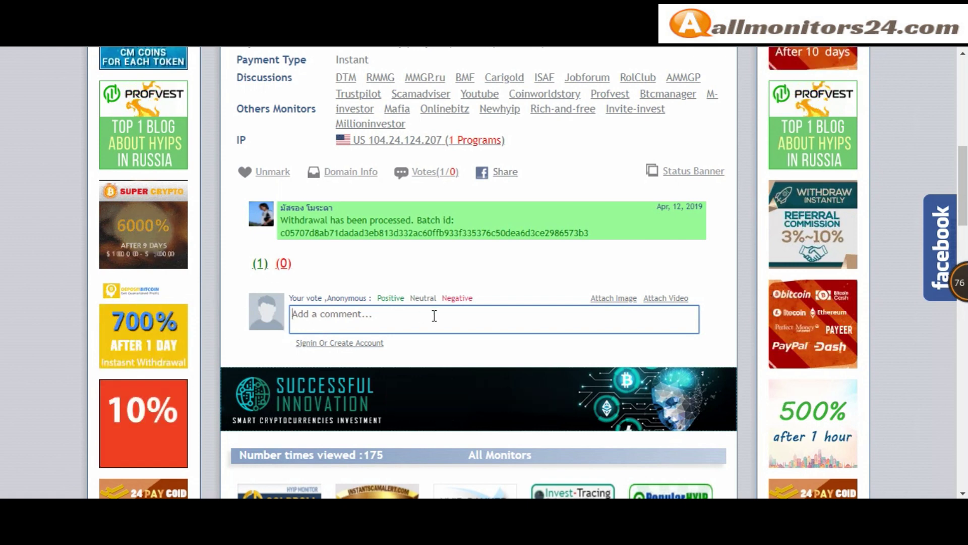
Open and collapse the basicearn.com Domain Info panel, hiding the comments
left_click(349, 173)
left_click(349, 173)
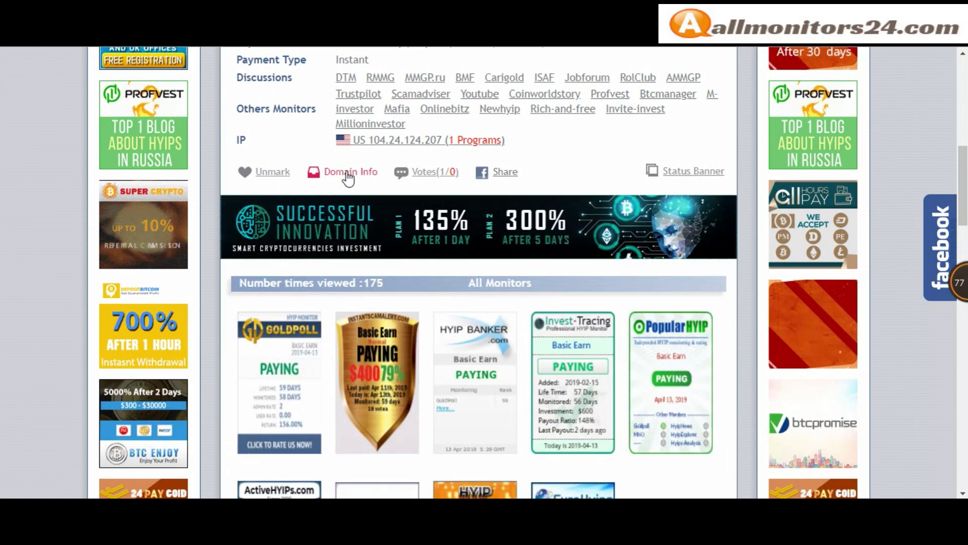
scroll(349, 176, "down", 2)
scroll(303, 236, "down", 1)
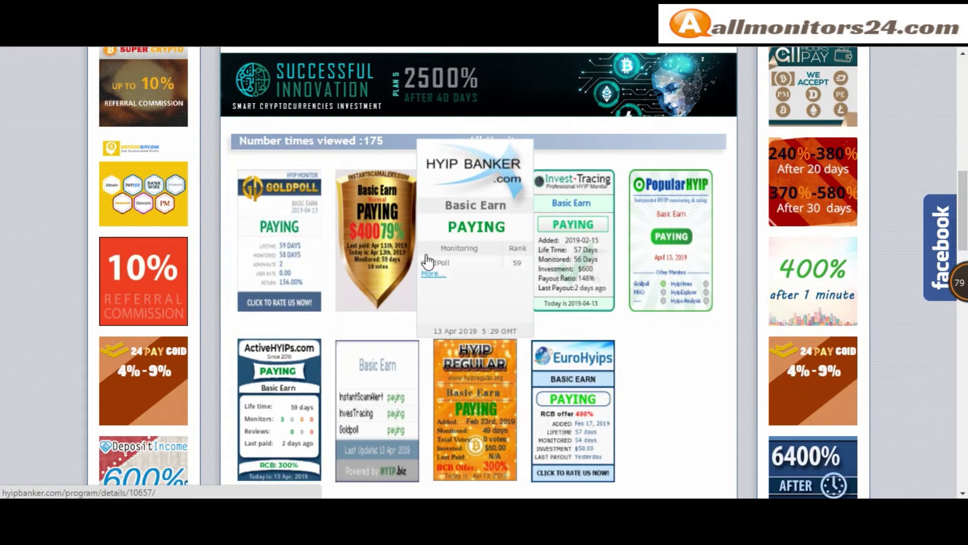
scroll(379, 265, "up", 5)
scroll(477, 341, "down", 3)
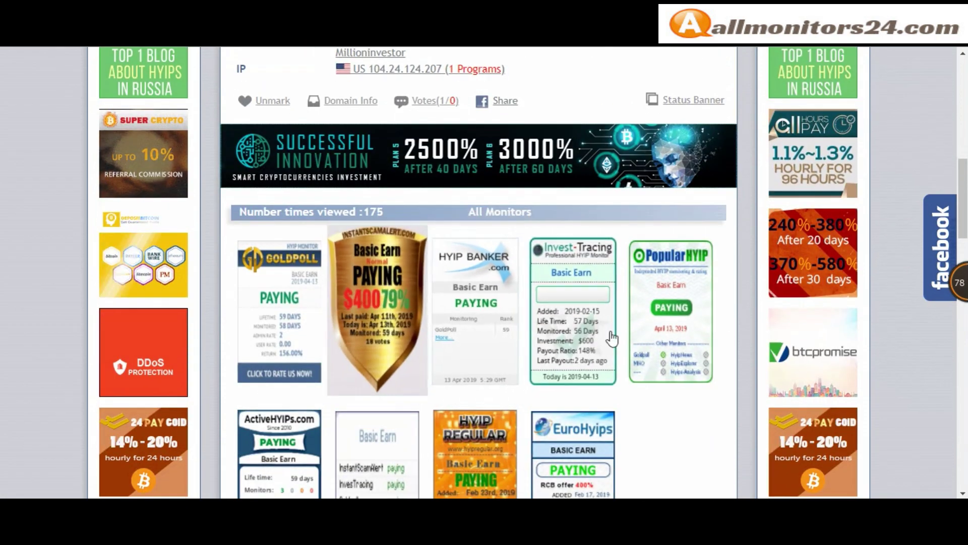
scroll(379, 341, "up", 3)
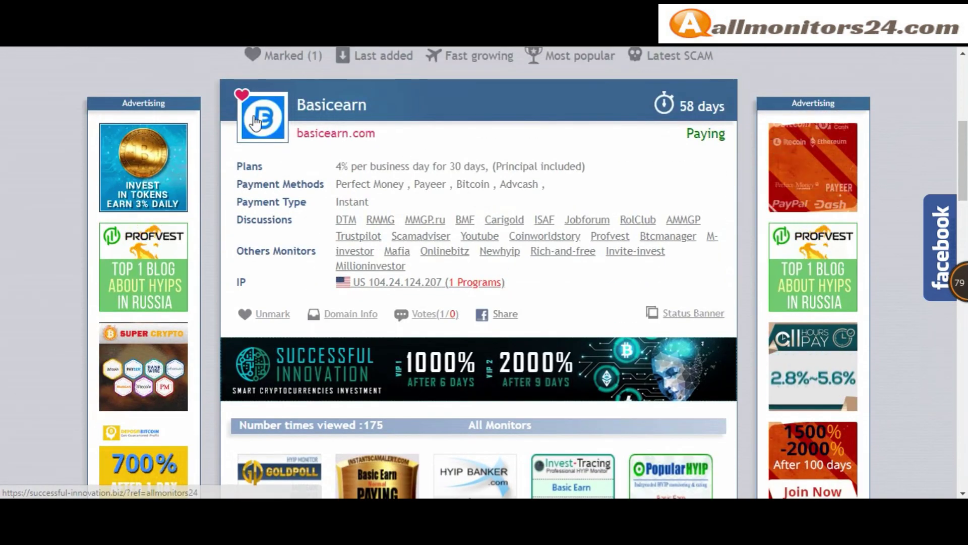
Browse basicearn.com's FAQ Help Center and home page, then return to the allmonitors24 tab
left_click(322, 244)
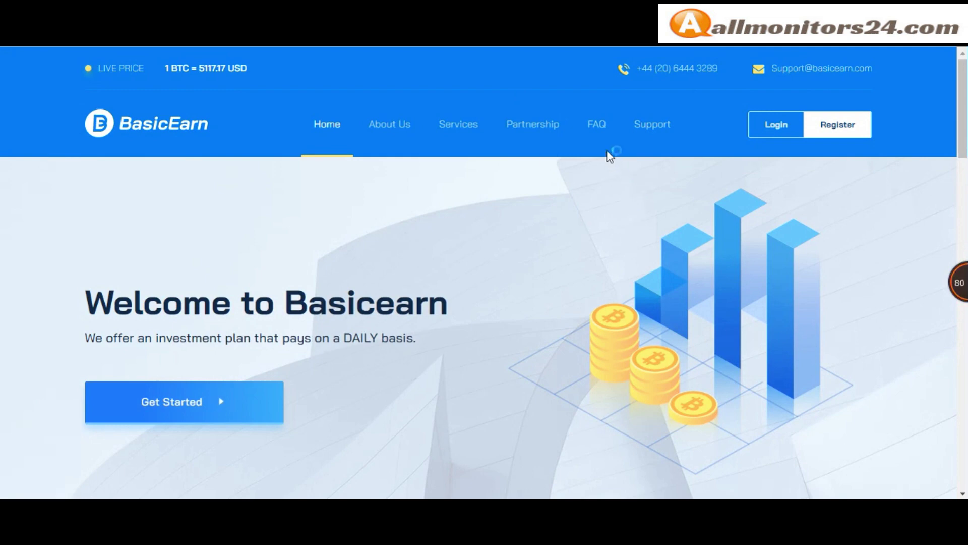
left_click(595, 123)
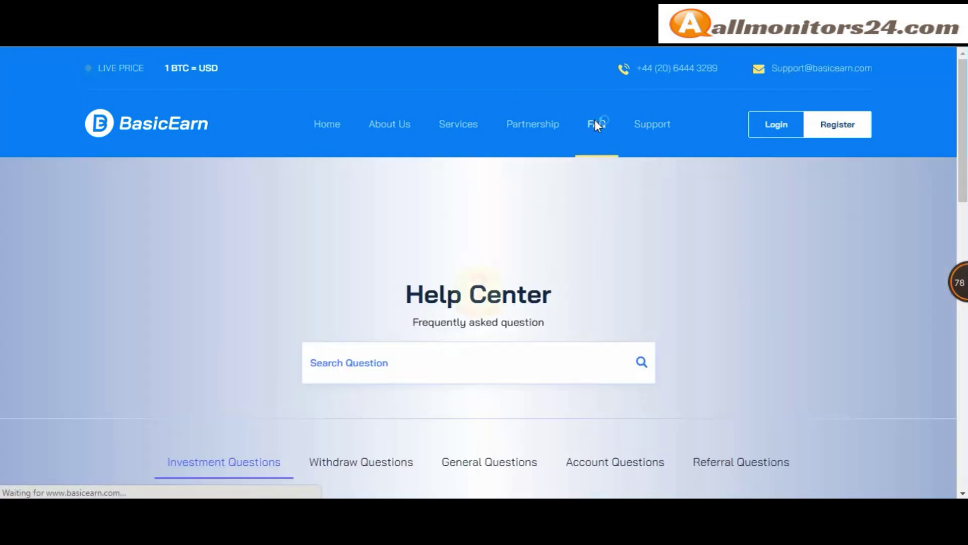
scroll(522, 300, "down", 5)
scroll(544, 335, "down", 5)
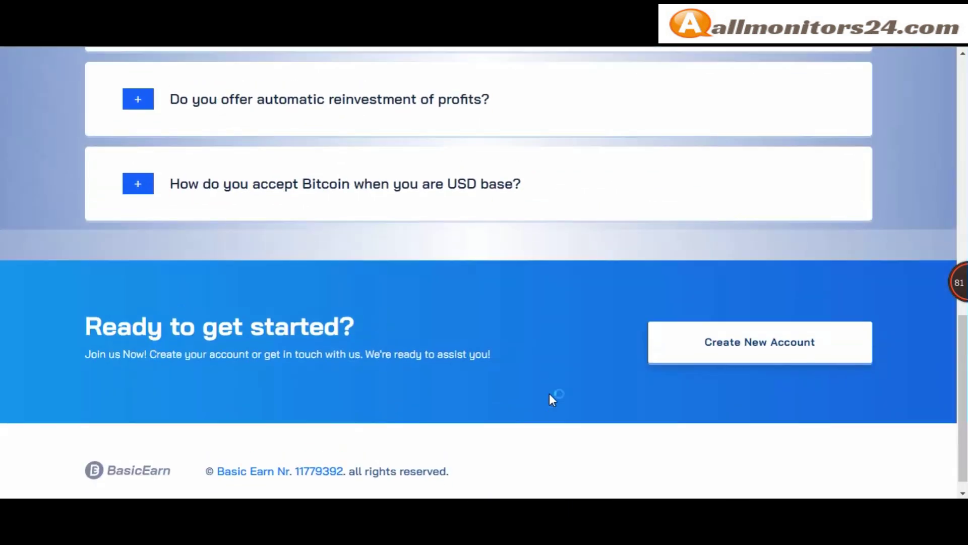
scroll(550, 395, "up", 10)
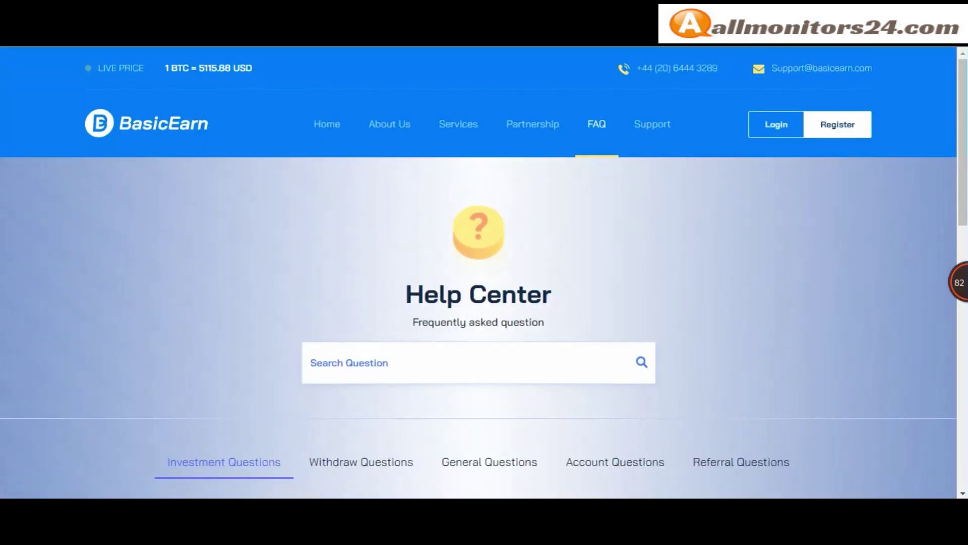
left_click(327, 124)
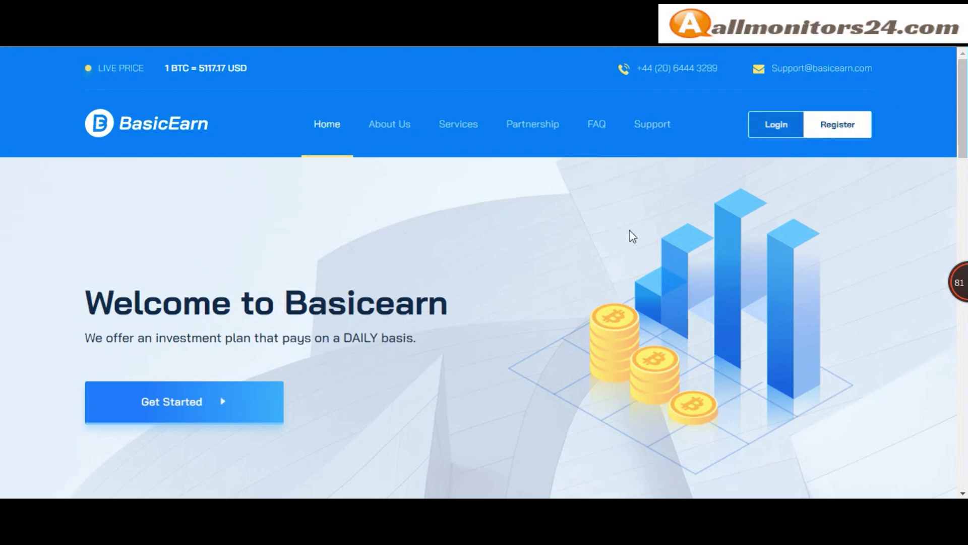
scroll(633, 236, "down", 8)
scroll(522, 302, "down", 8)
scroll(530, 325, "down", 8)
scroll(536, 359, "down", 4)
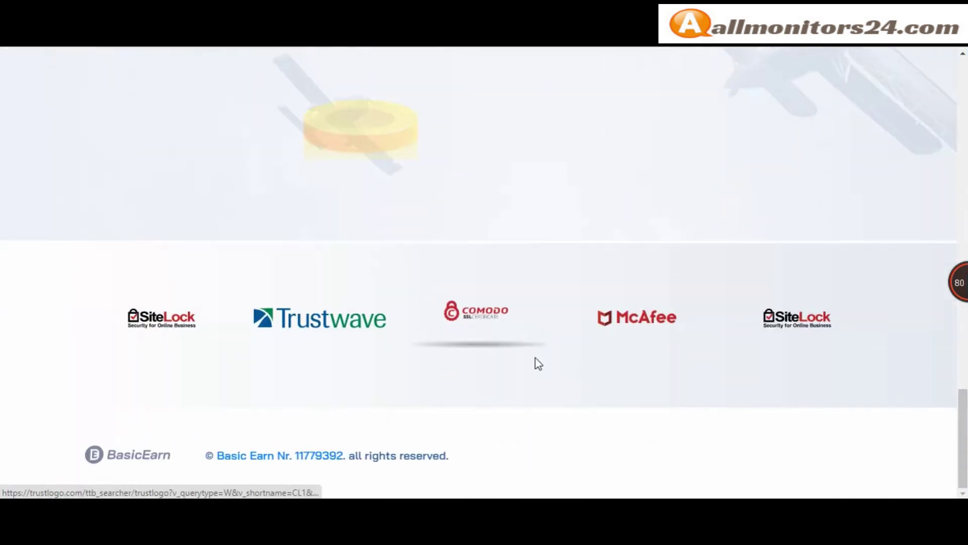
key("ctrl+Tab")
scroll(851, 80, "up", 6)
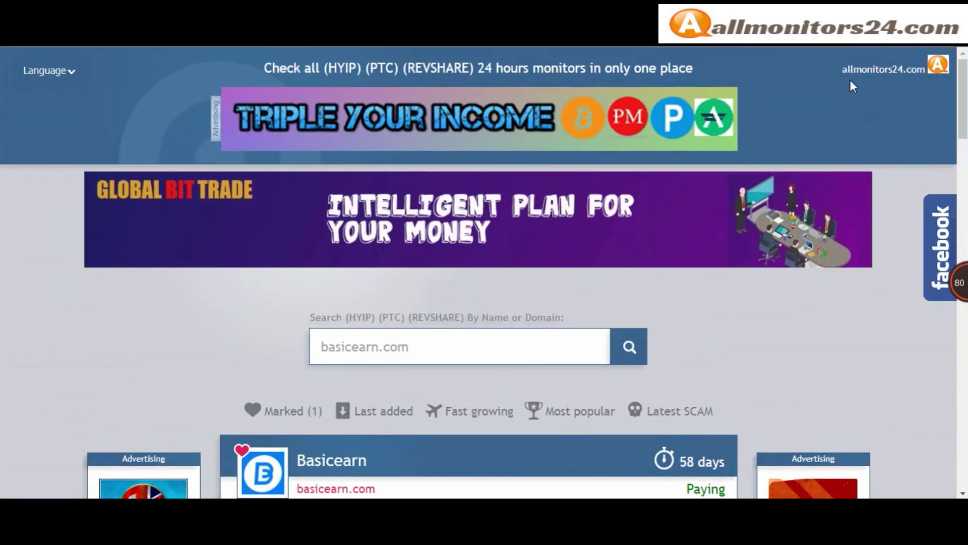
scroll(797, 176, "down", 8)
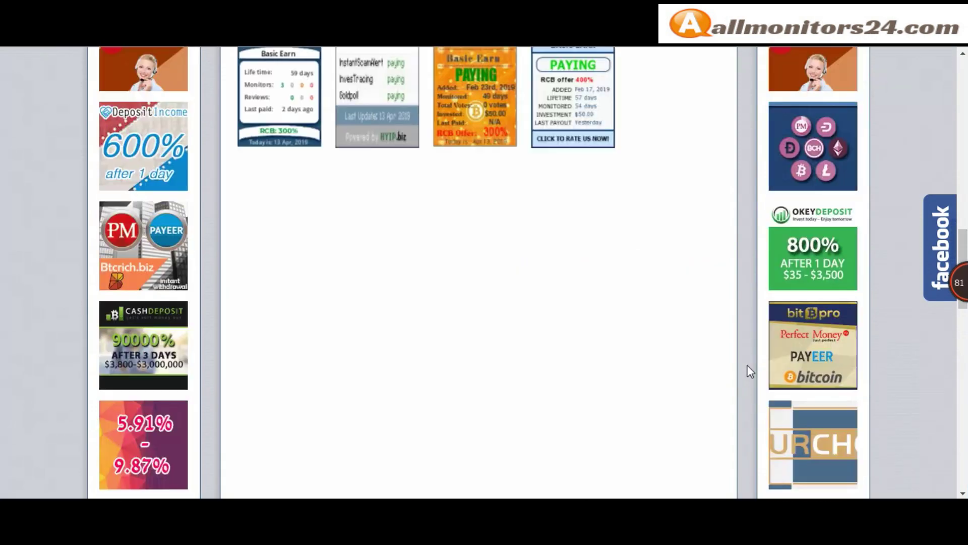
scroll(747, 365, "up", 6)
scroll(747, 364, "up", 5)
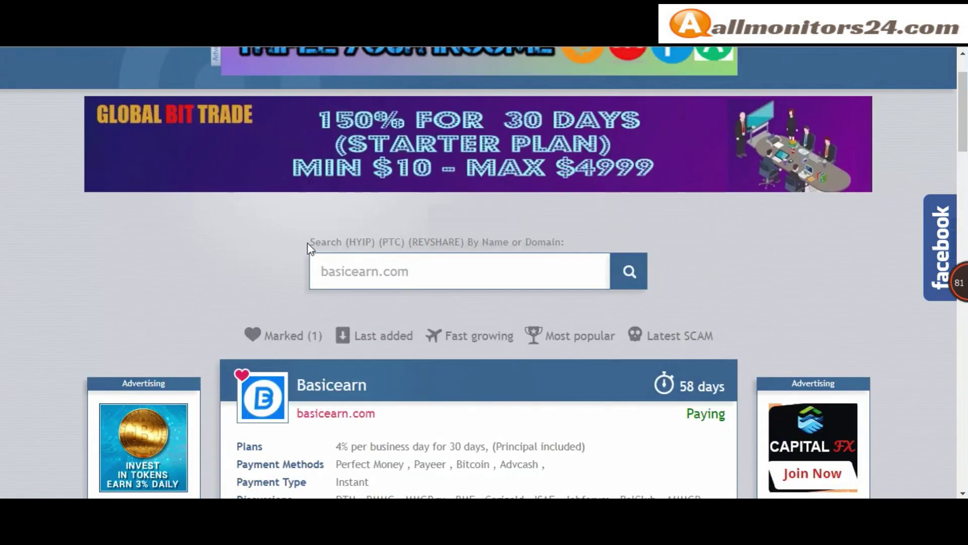
left_click_drag(309, 244, 583, 244)
left_click(320, 271)
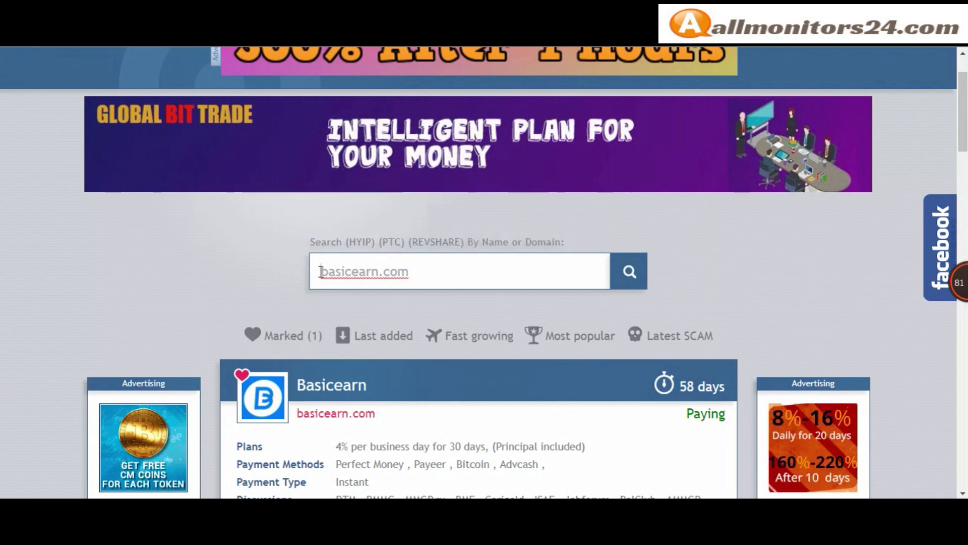